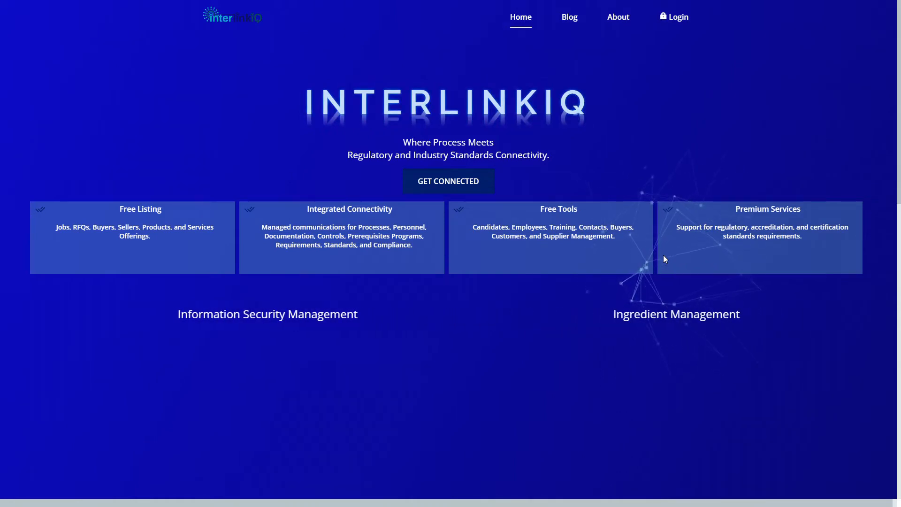
# Look at the account sign-up form, return to the sign-in form and log in with the prefilled credentials
pyautogui.click(457, 183)
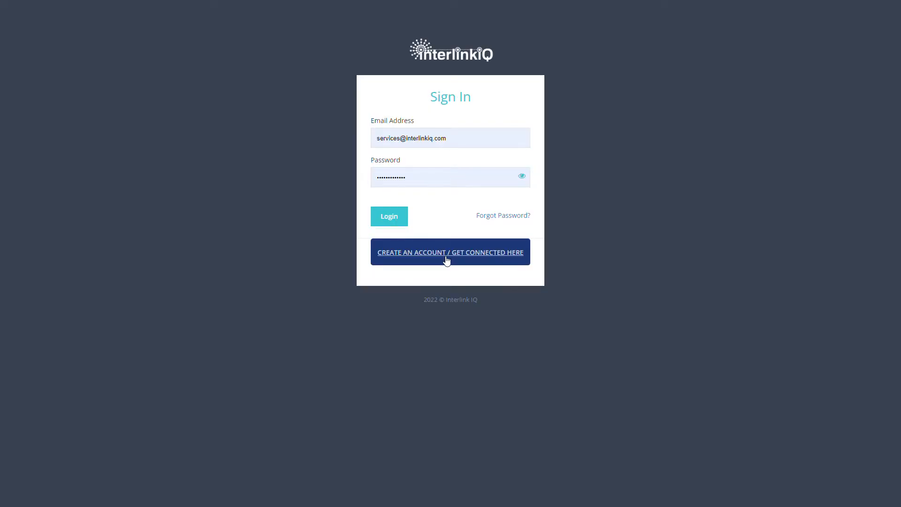
pyautogui.click(445, 258)
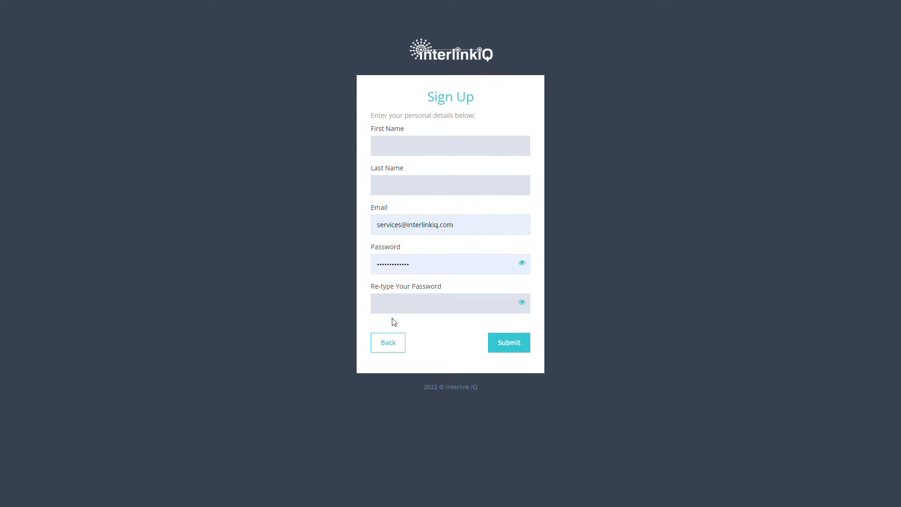
pyautogui.click(393, 347)
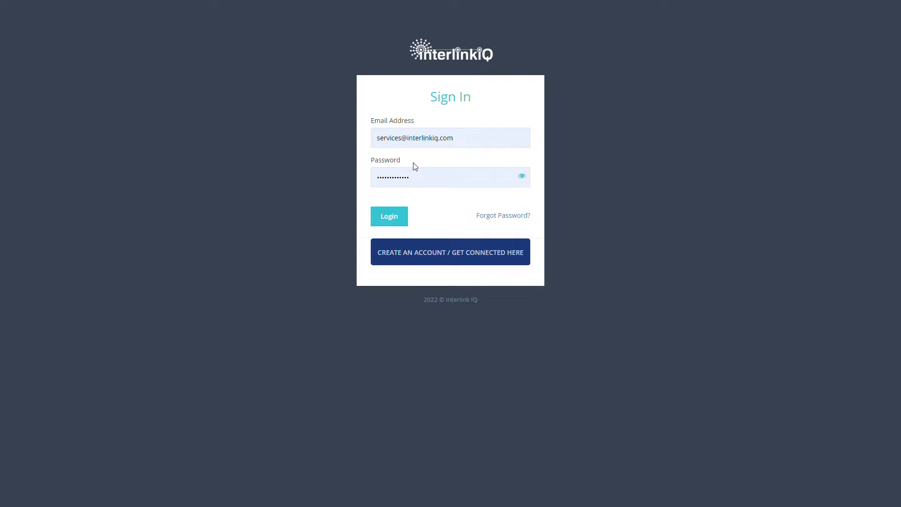
pyautogui.click(392, 219)
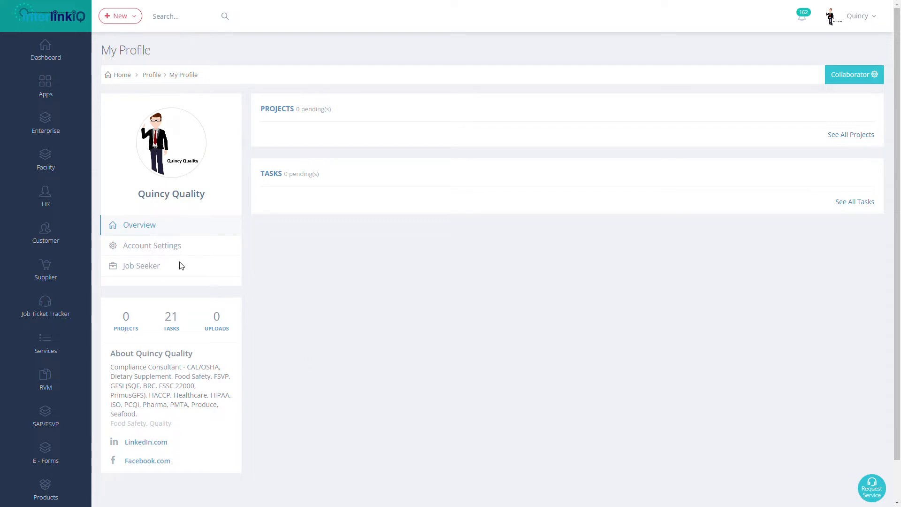
# Open the Enterprise page and review the company details, contact persons and emergency contacts
pyautogui.click(49, 126)
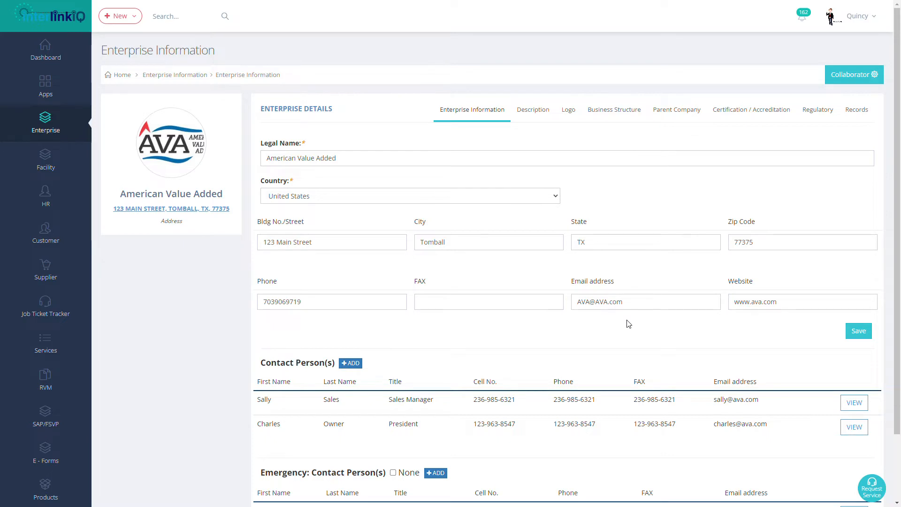
pyautogui.scroll(-3, 627, 323)
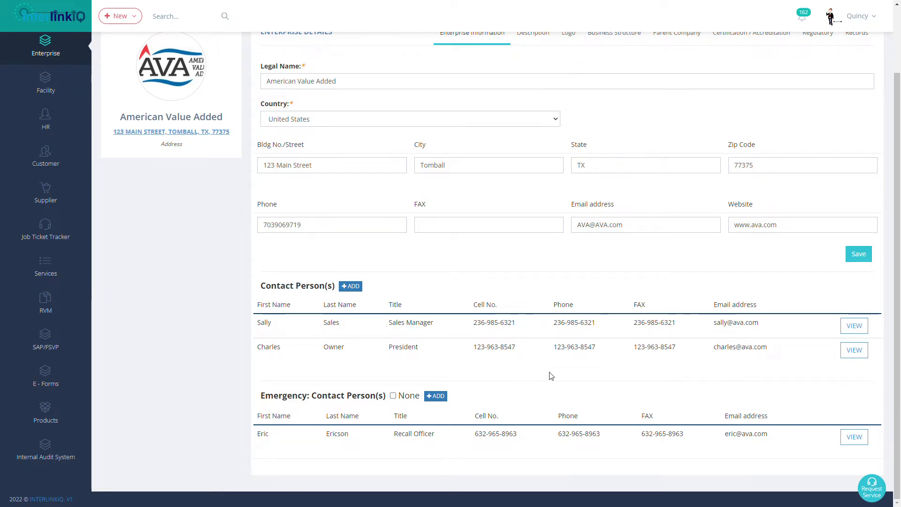
pyautogui.scroll(2, 601, 385)
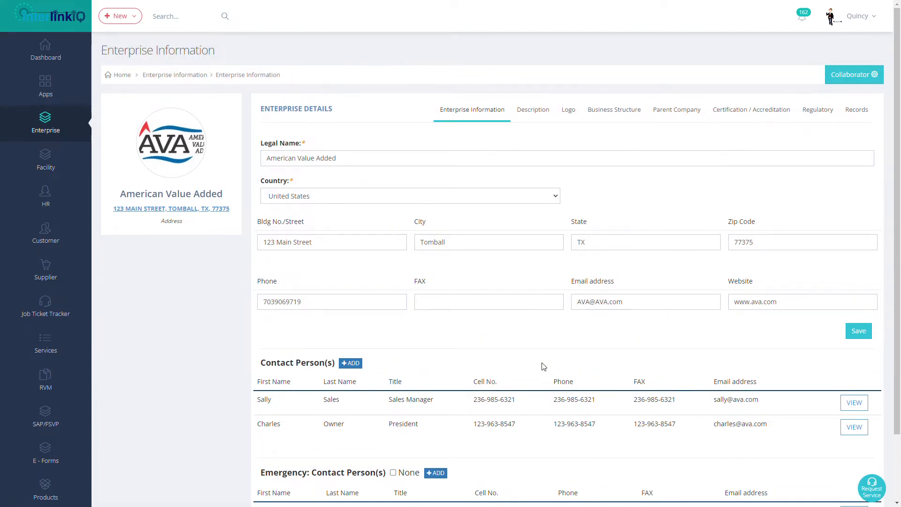
# Open the enterprise's Description section and enlarge the business description text box to make it taller
pyautogui.click(534, 114)
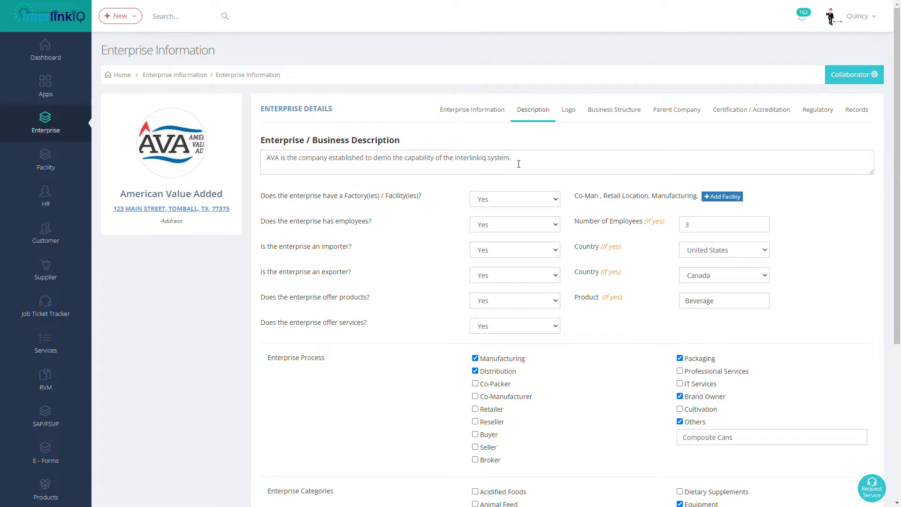
pyautogui.moveTo(519, 164); pyautogui.dragTo(266, 158)
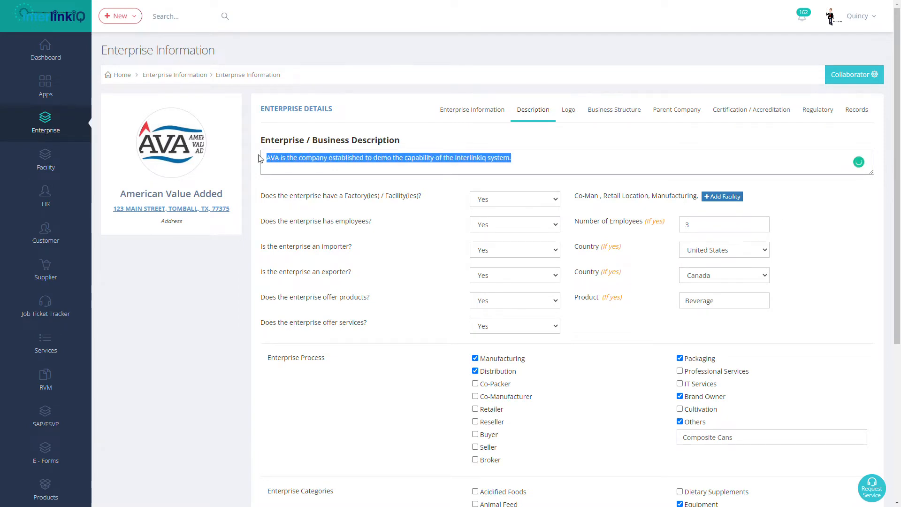
pyautogui.click(437, 188)
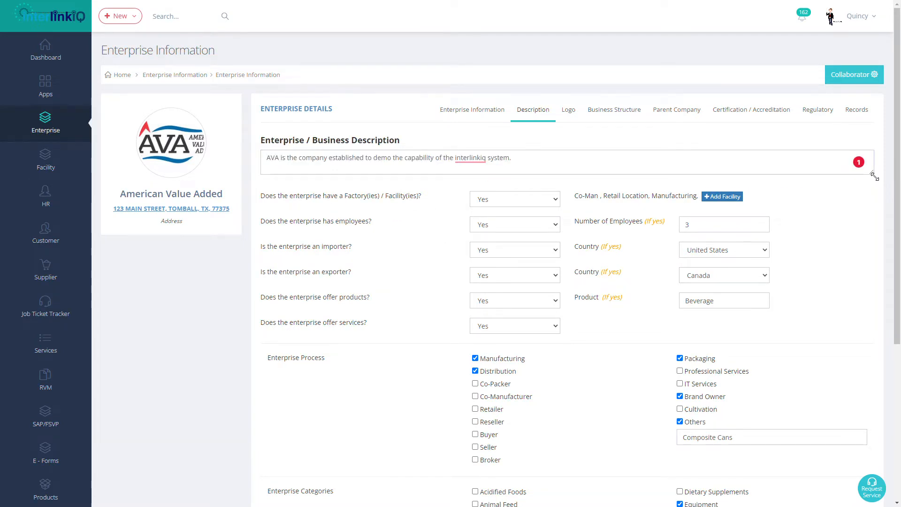
pyautogui.moveTo(876, 176); pyautogui.dragTo(878, 279)
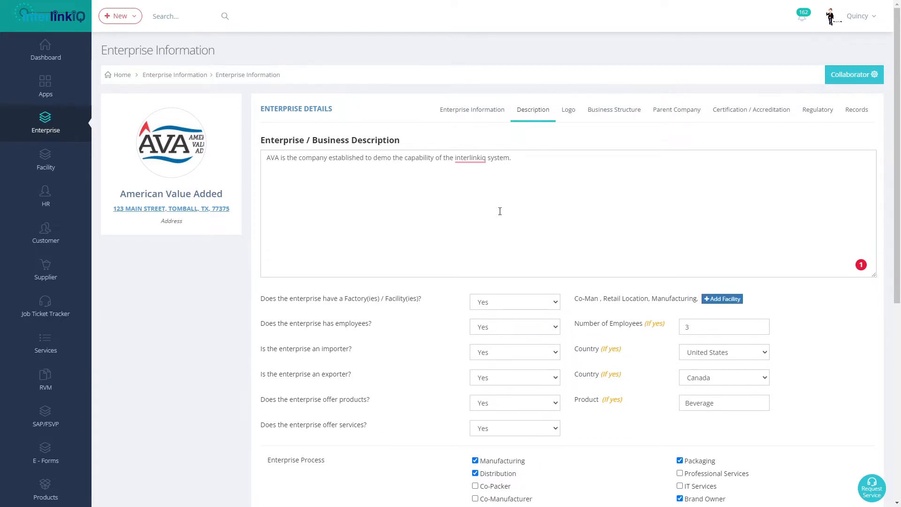
# Review the facility, employee, importer, exporter, product and service questions, including the facility types listed for the enterprise
pyautogui.scroll(-1, 498, 209)
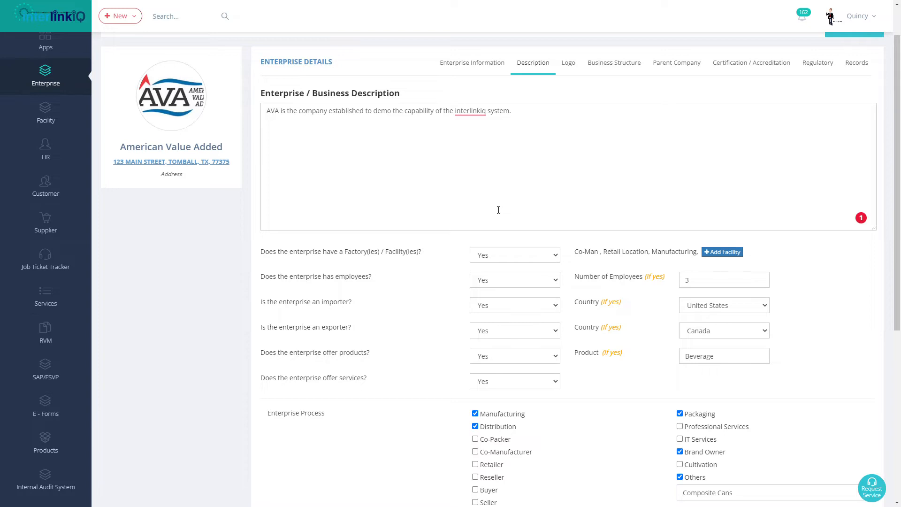
pyautogui.scroll(-2, 498, 209)
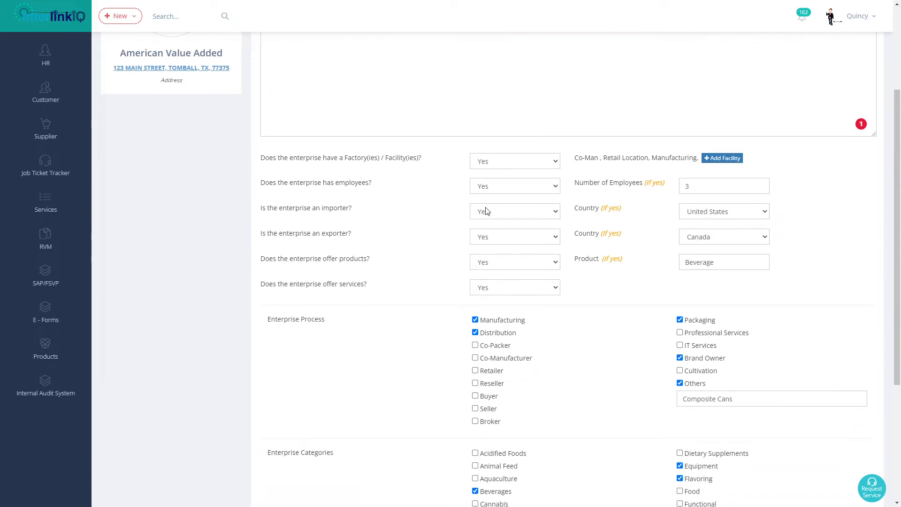
pyautogui.click(555, 161)
pyautogui.moveTo(574, 160); pyautogui.dragTo(689, 163)
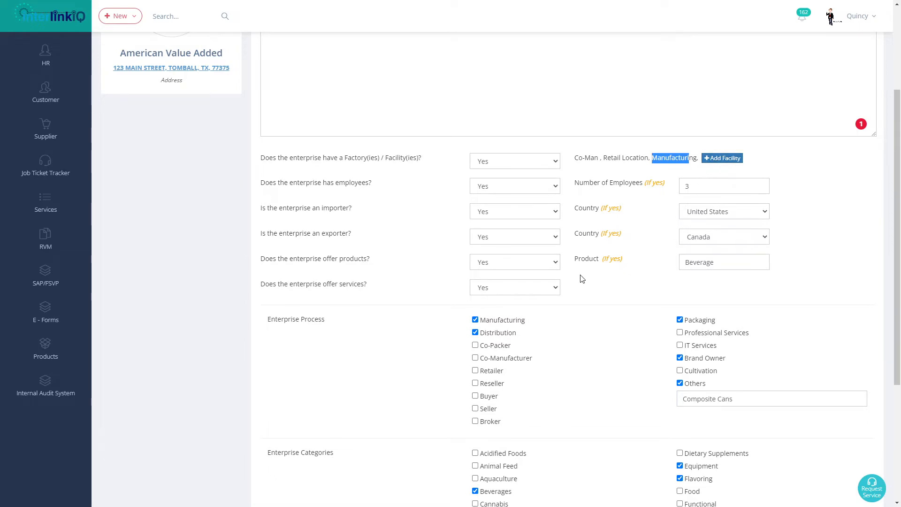
# Select Others under Enterprise Categories in the business description form
pyautogui.scroll(-1, 586, 281)
pyautogui.scroll(-2, 563, 279)
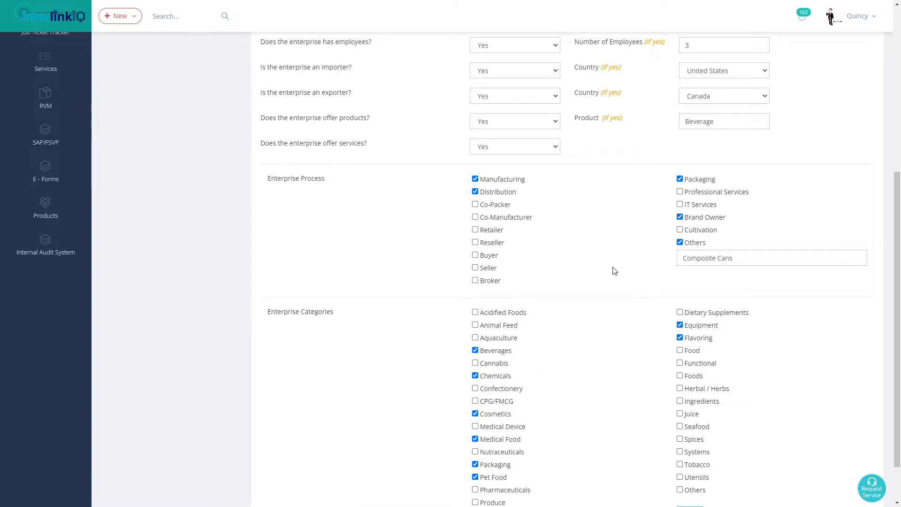
pyautogui.scroll(-2, 615, 271)
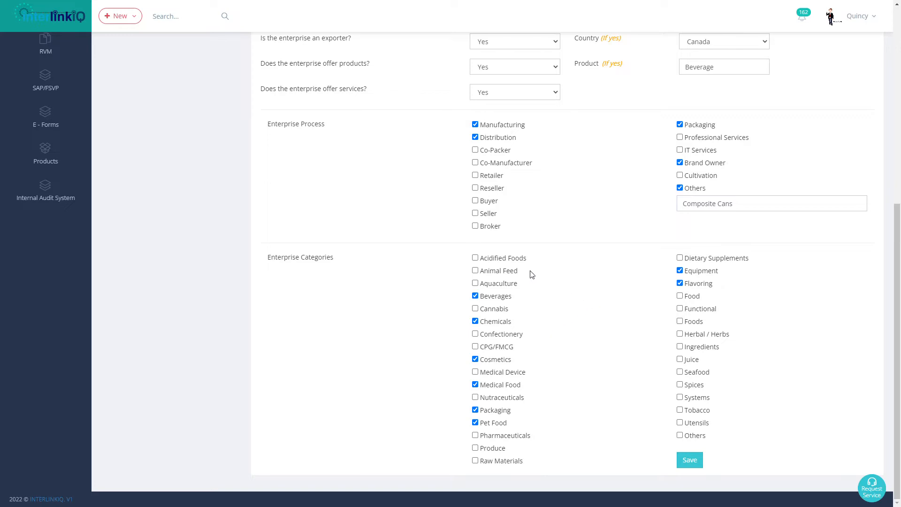
pyautogui.click(680, 436)
# Show the enterprise's Logo section with its image upload option
pyautogui.scroll(2, 559, 364)
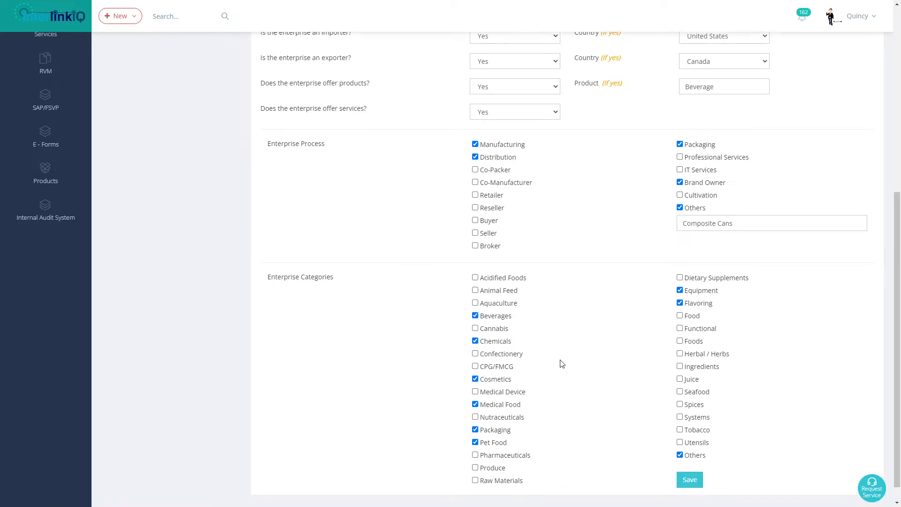
pyautogui.scroll(5, 561, 365)
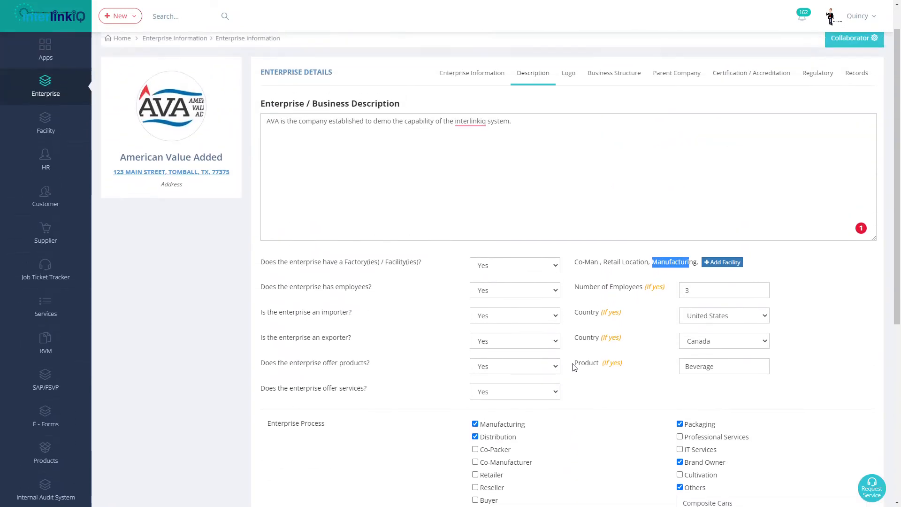
pyautogui.click(569, 112)
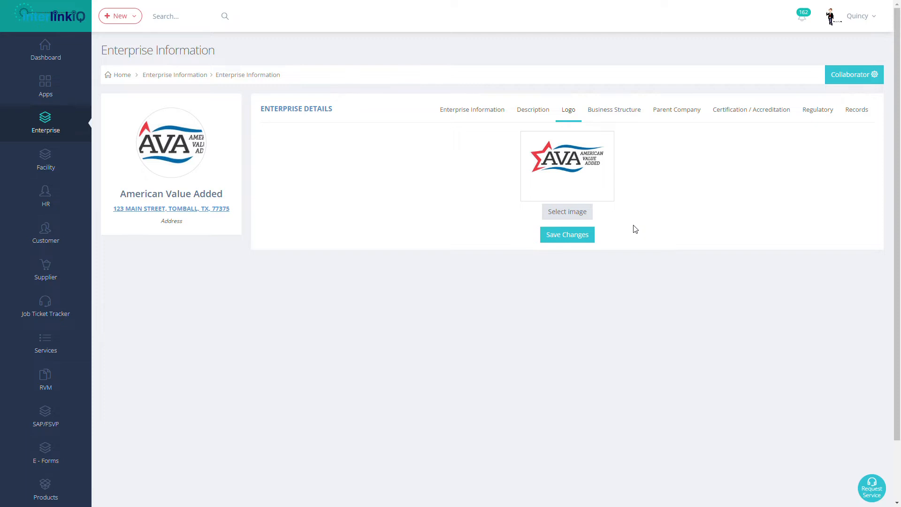
# Review the Business Structure section, including its supporting files, annual gross revenue, trademarks and tradename
pyautogui.click(619, 115)
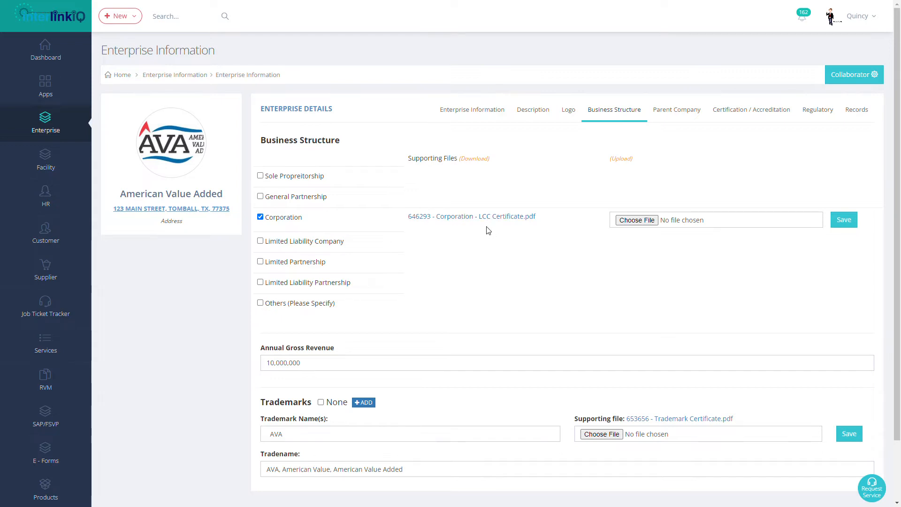
pyautogui.scroll(-1, 465, 277)
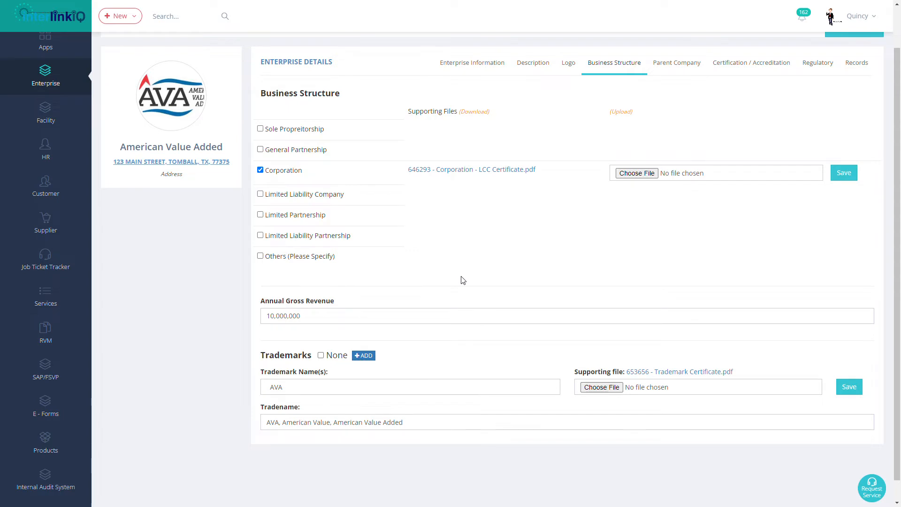
pyautogui.scroll(-1, 464, 280)
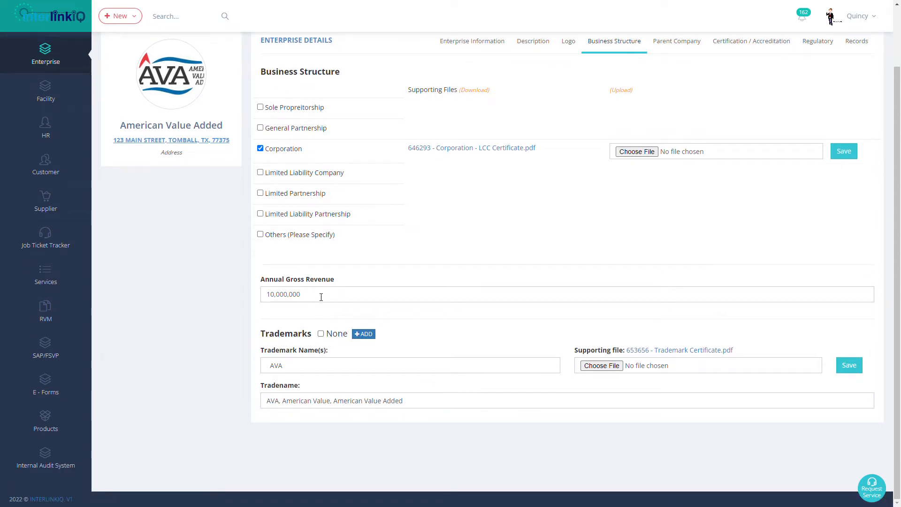
pyautogui.moveTo(310, 294); pyautogui.dragTo(264, 295)
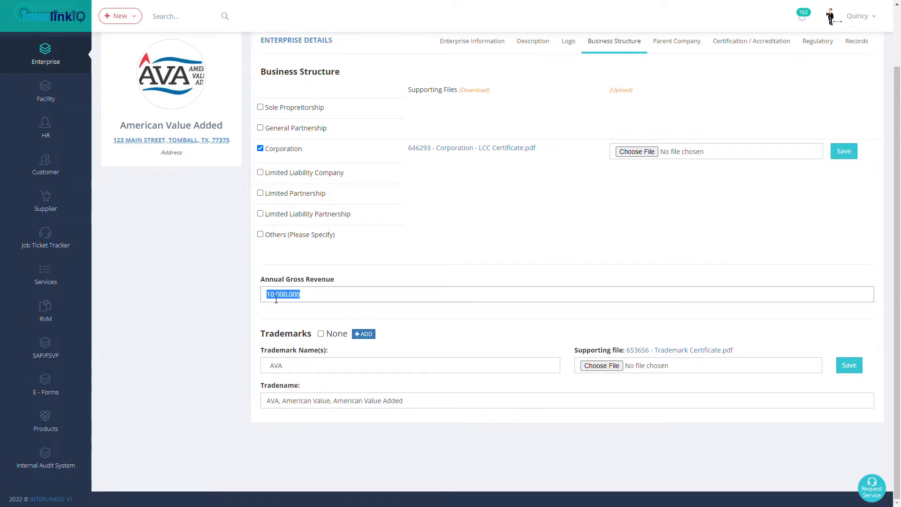
pyautogui.click(449, 317)
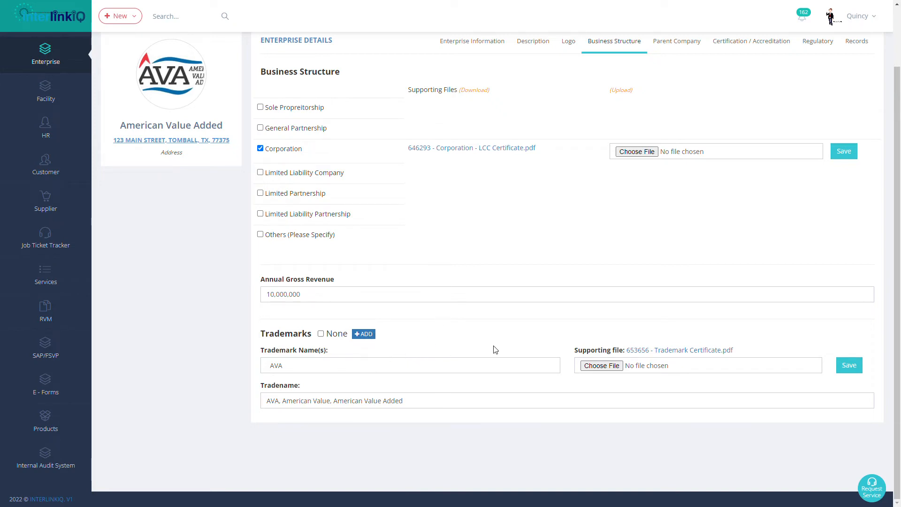
pyautogui.scroll(2, 495, 348)
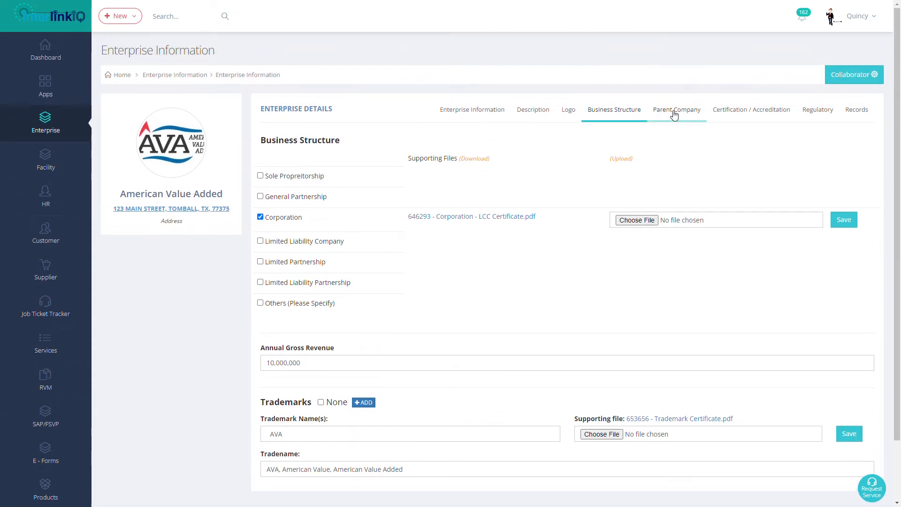
# Review the Parent Company section, including the relationship and current position questions
pyautogui.click(675, 114)
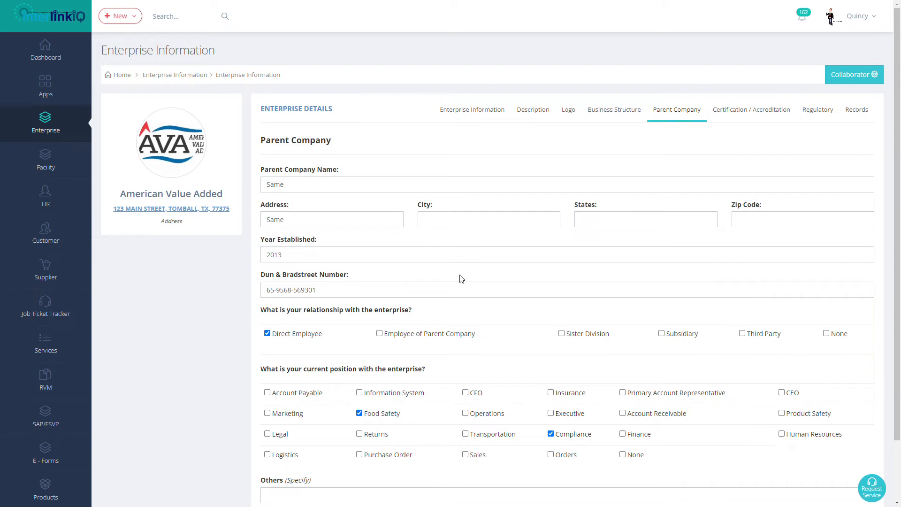
pyautogui.scroll(-2, 461, 279)
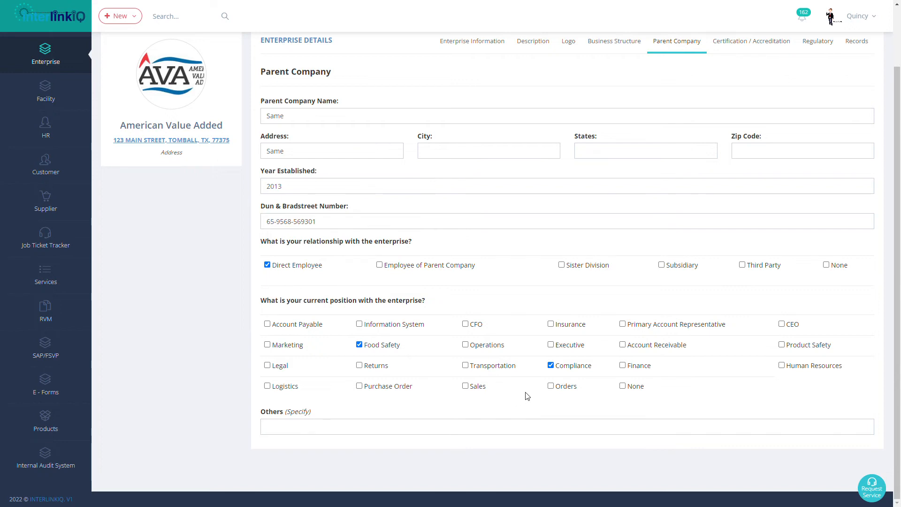
pyautogui.scroll(2, 526, 394)
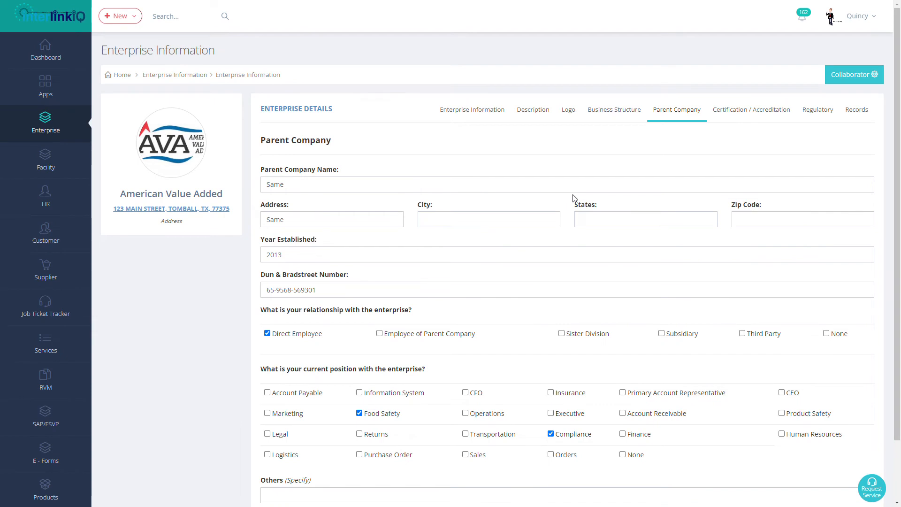
# Examine the Certification / Accreditation section and the supporting files listed for each certificate and accreditation
pyautogui.click(756, 112)
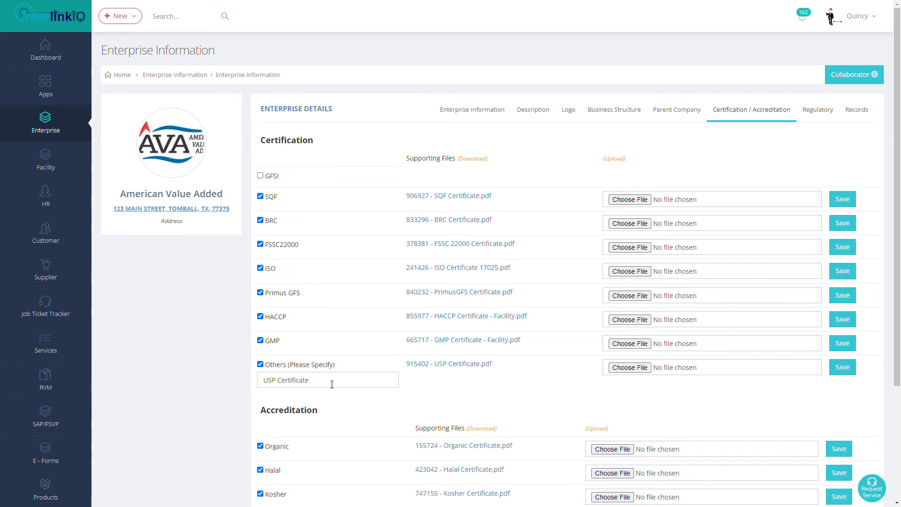
pyautogui.scroll(-1, 434, 403)
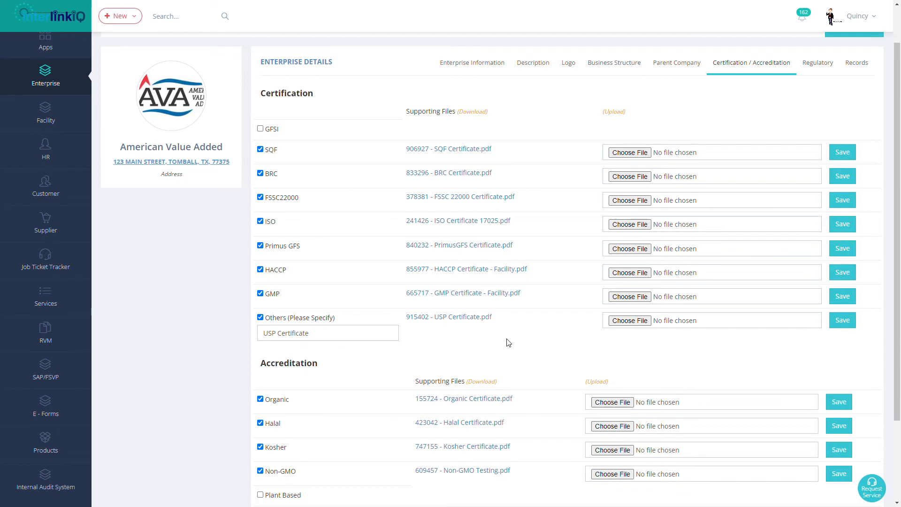
pyautogui.scroll(-2, 512, 335)
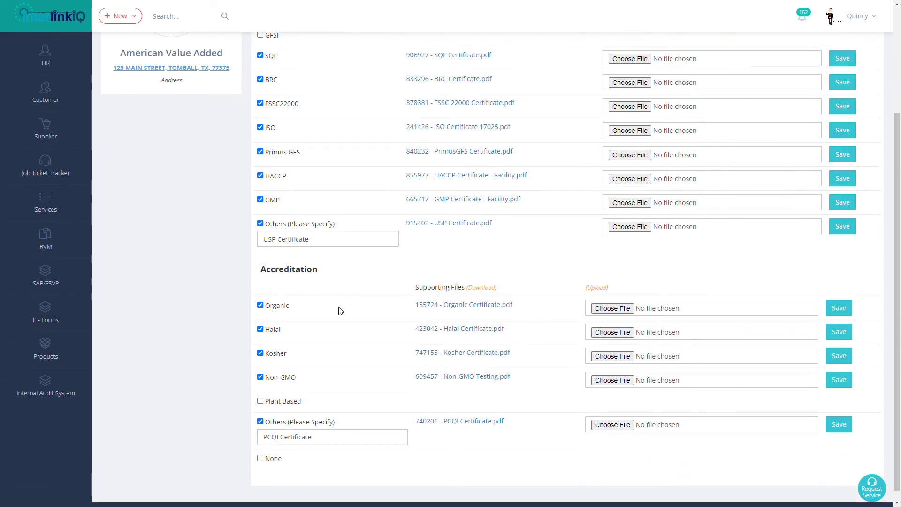
pyautogui.scroll(-1, 340, 310)
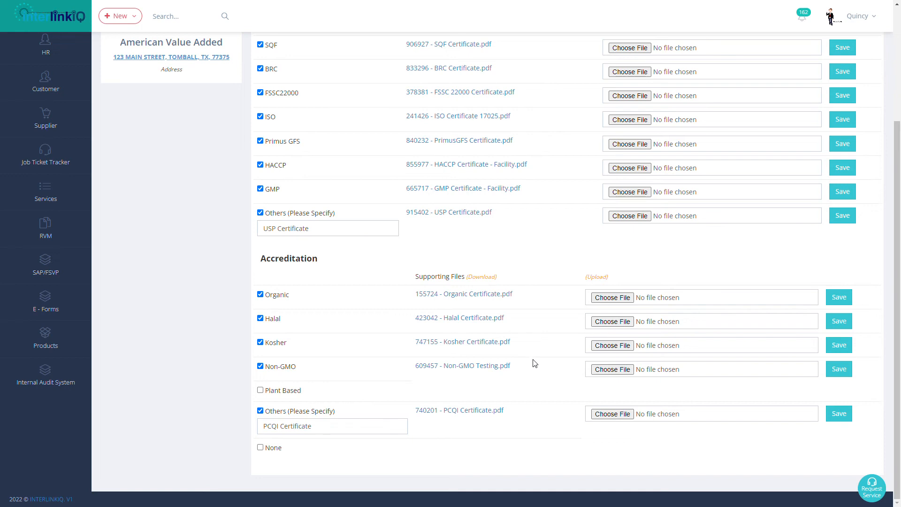
pyautogui.scroll(1, 535, 364)
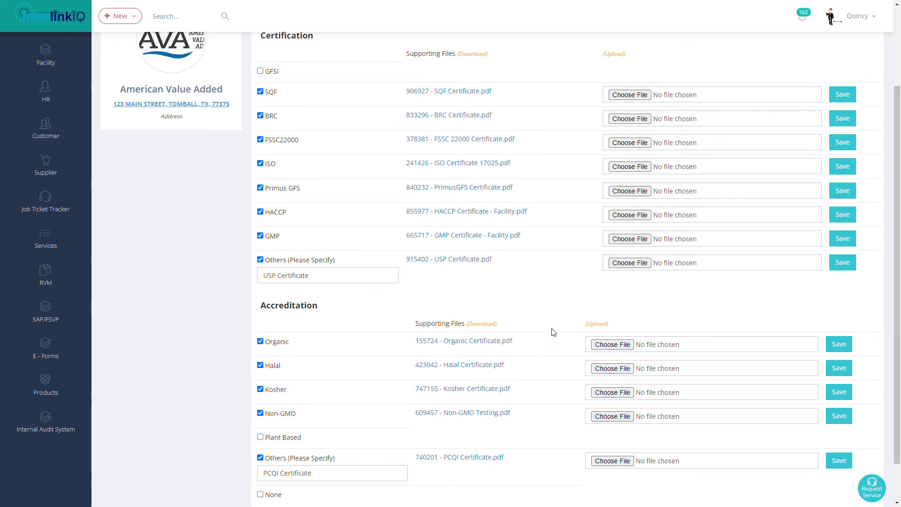
pyautogui.scroll(1, 553, 320)
pyautogui.scroll(2, 552, 320)
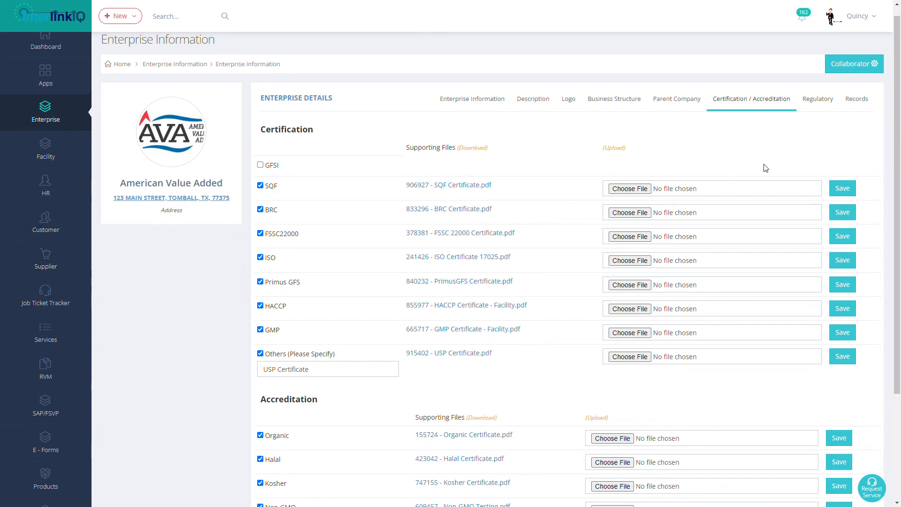
# View the Regulatory compliance requirements, followed by the enterprise's Records list
pyautogui.click(819, 103)
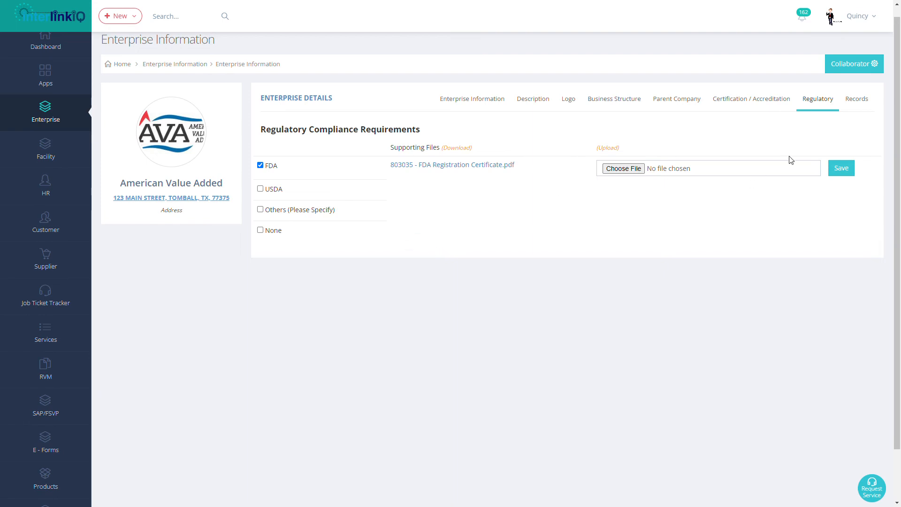
pyautogui.click(858, 104)
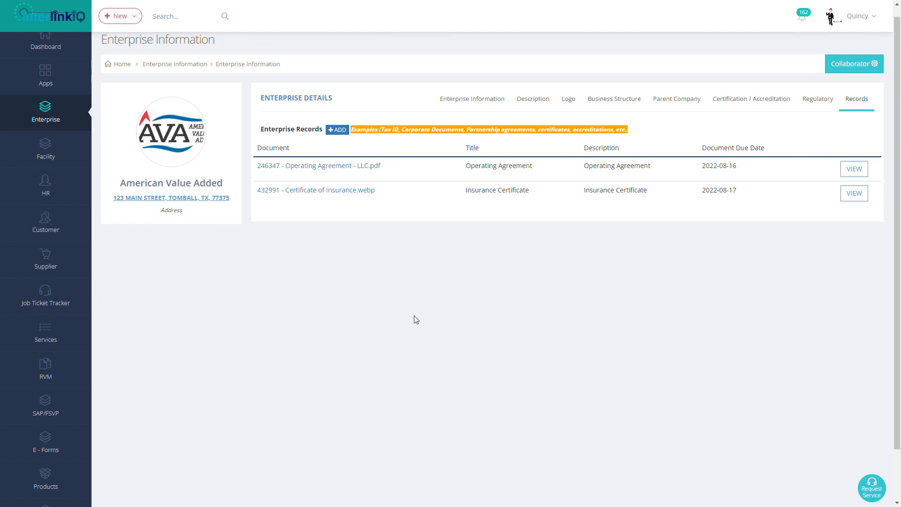
# Open the Service Request form
pyautogui.click(871, 489)
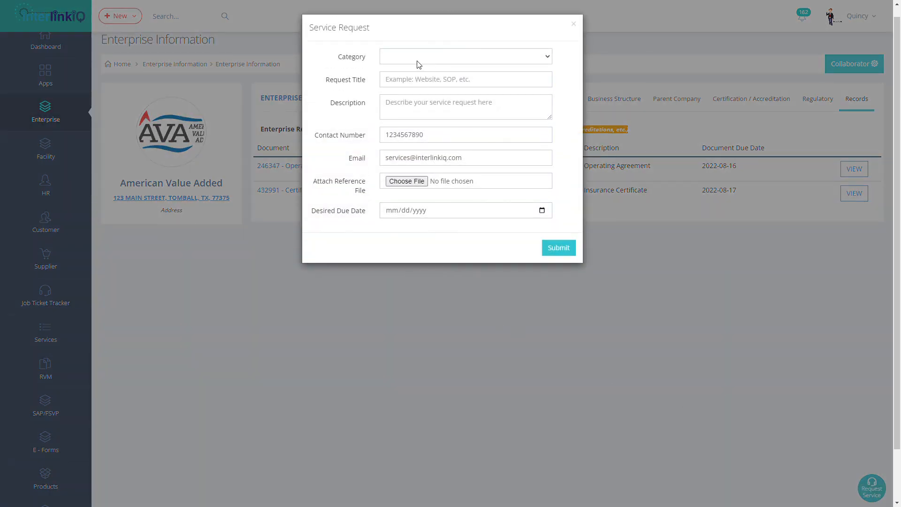